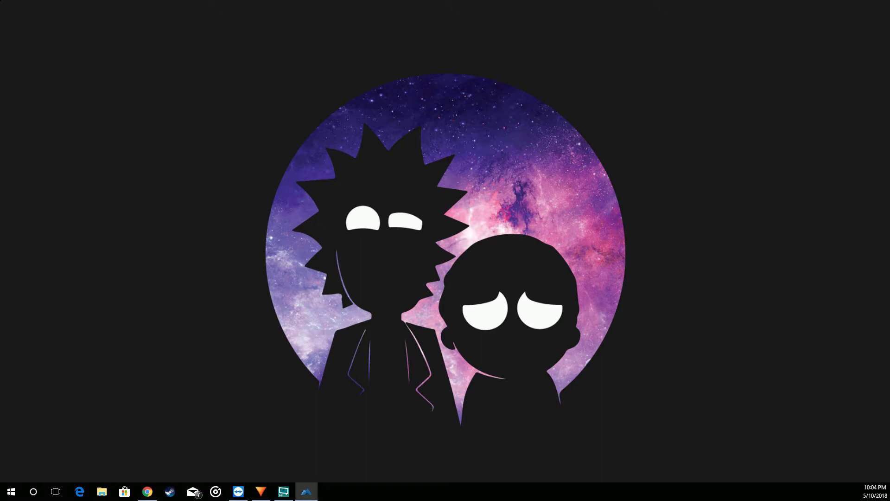
# Switch to Chrome, maximize the MinerGate window and view the Ethereum page of the mining profitability calculator
pyautogui.click(147, 491)
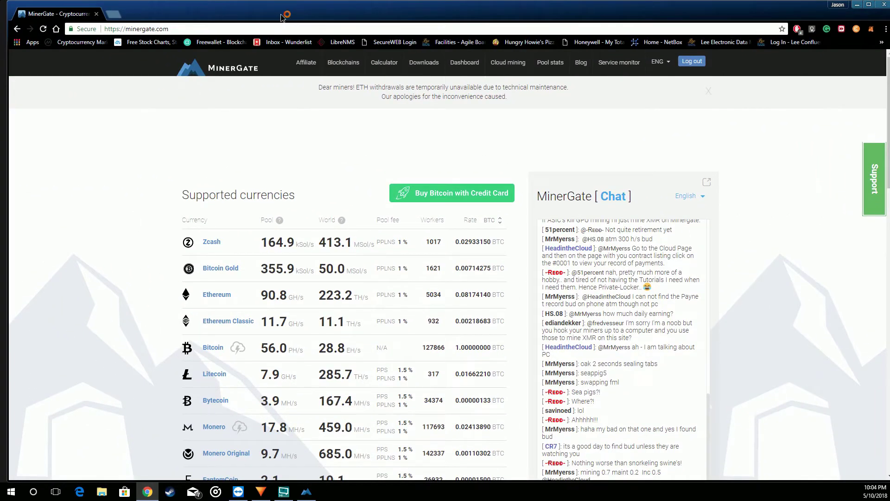
pyautogui.doubleClick(285, 13)
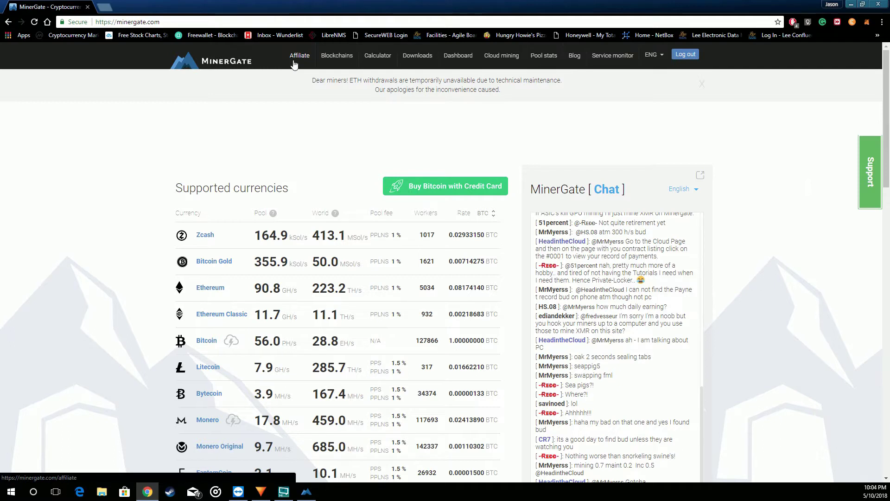
pyautogui.click(372, 62)
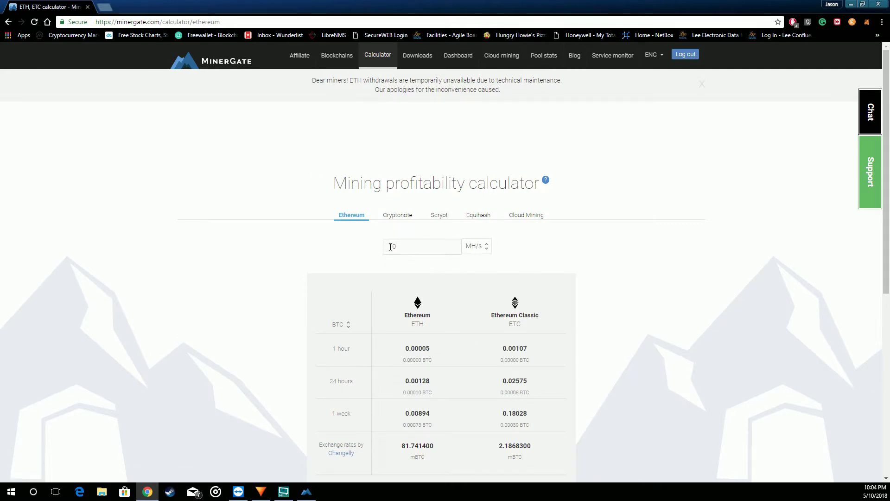
pyautogui.scroll(-1, 480, 248)
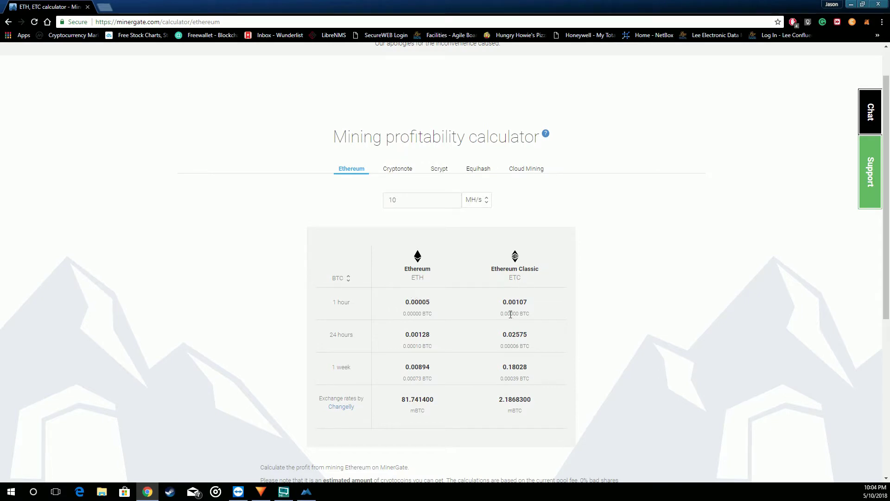
pyautogui.scroll(-3, 532, 328)
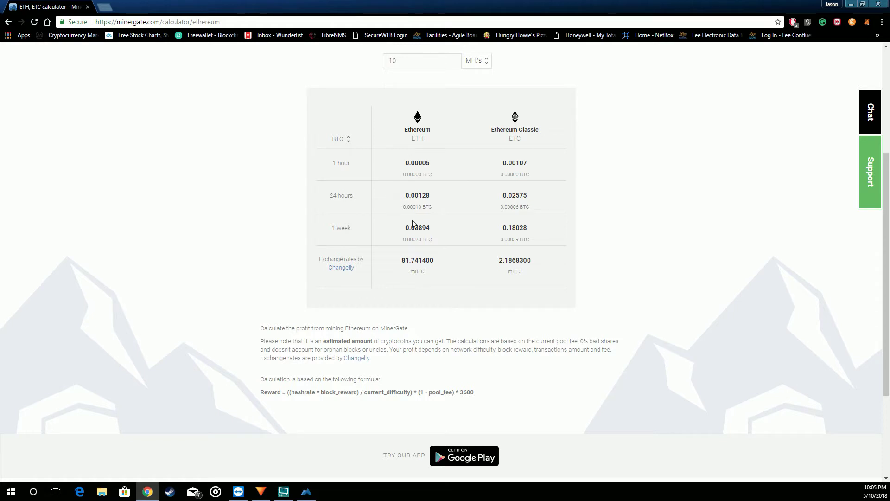
pyautogui.scroll(3, 403, 225)
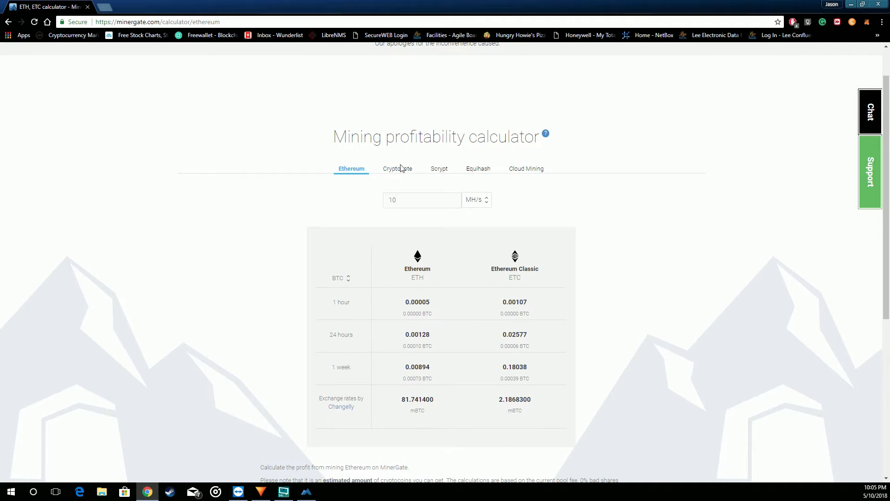
# Review the profitability calculator's estimates for the Cryptonote, Scrypt and Equihash currencies
pyautogui.click(399, 169)
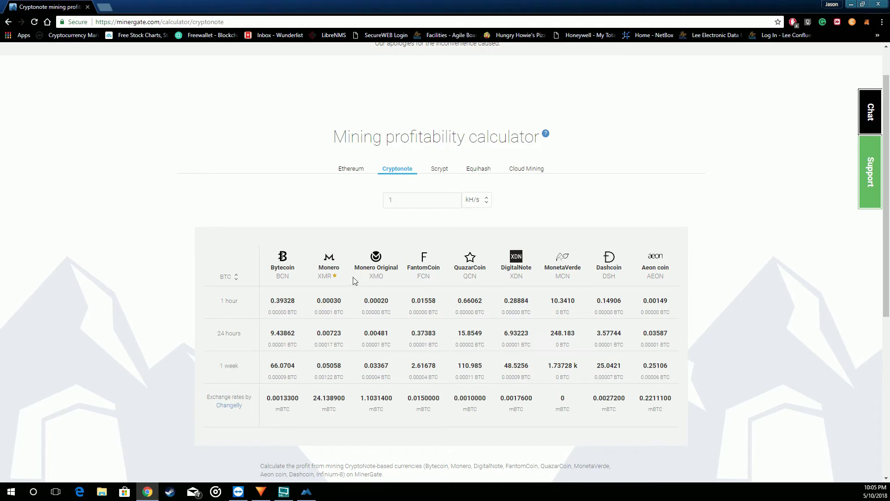
pyautogui.click(444, 170)
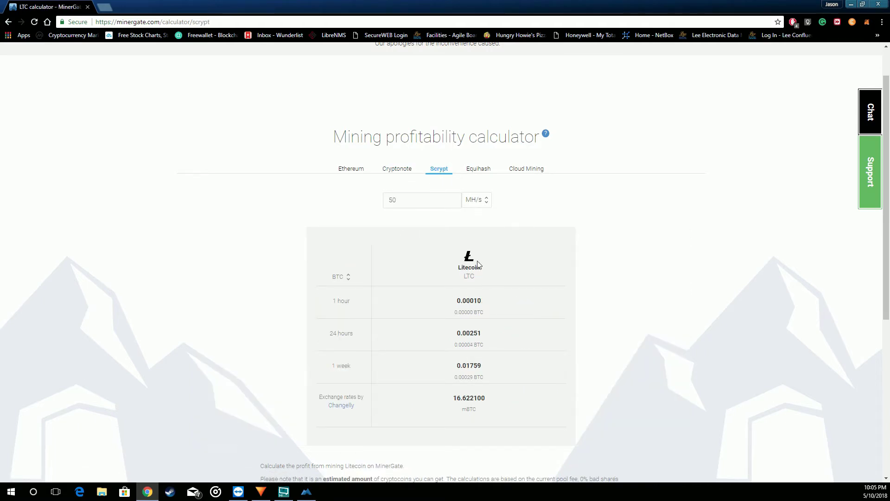
pyautogui.click(480, 172)
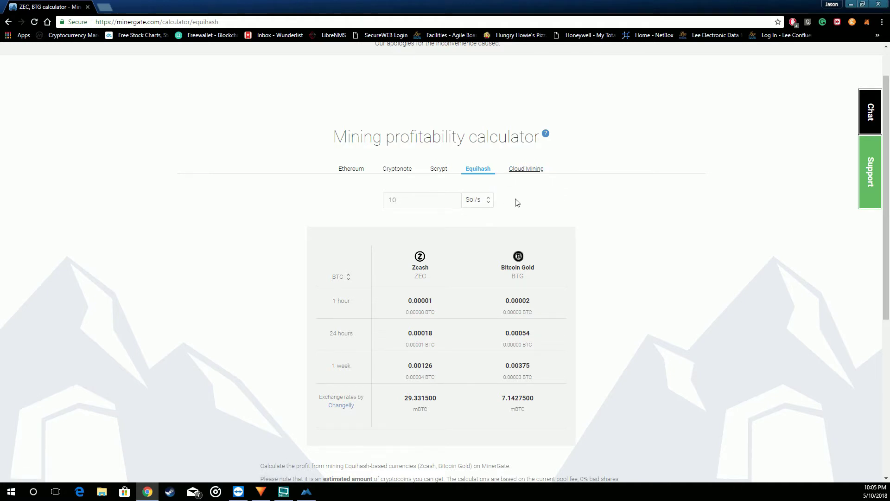
# Open the Downloads page and look through the console miner versions
pyautogui.scroll(1, 438, 226)
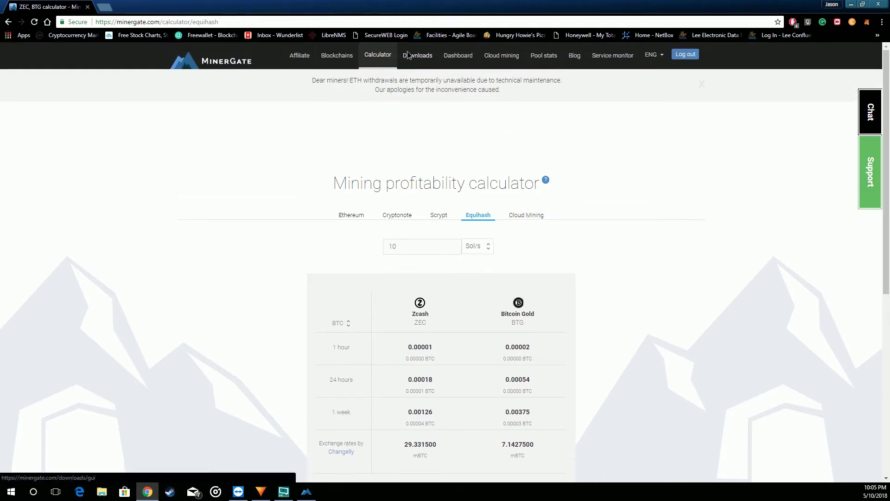
pyautogui.moveTo(408, 55); pyautogui.dragTo(417, 59)
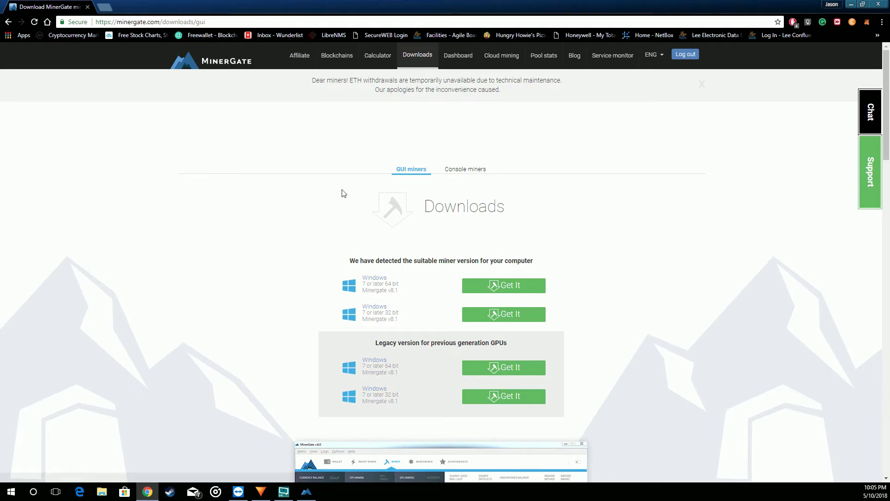
pyautogui.click(485, 167)
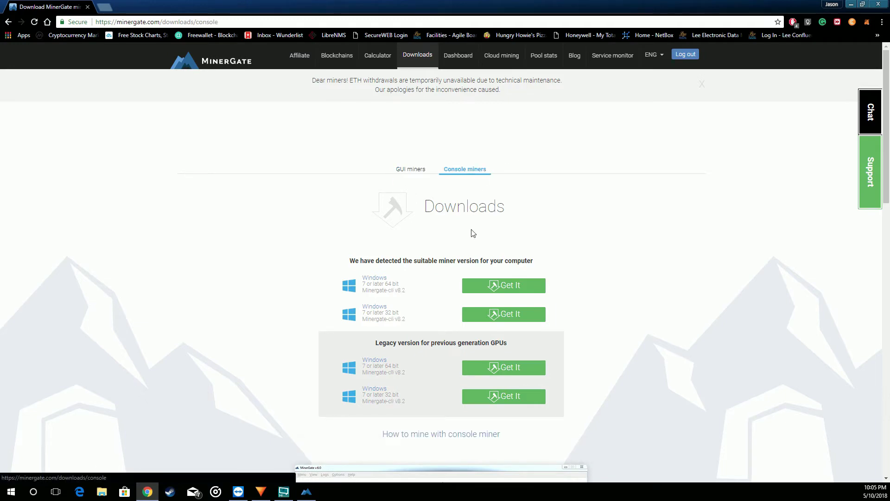
pyautogui.scroll(-10, 473, 233)
pyautogui.scroll(6, 483, 319)
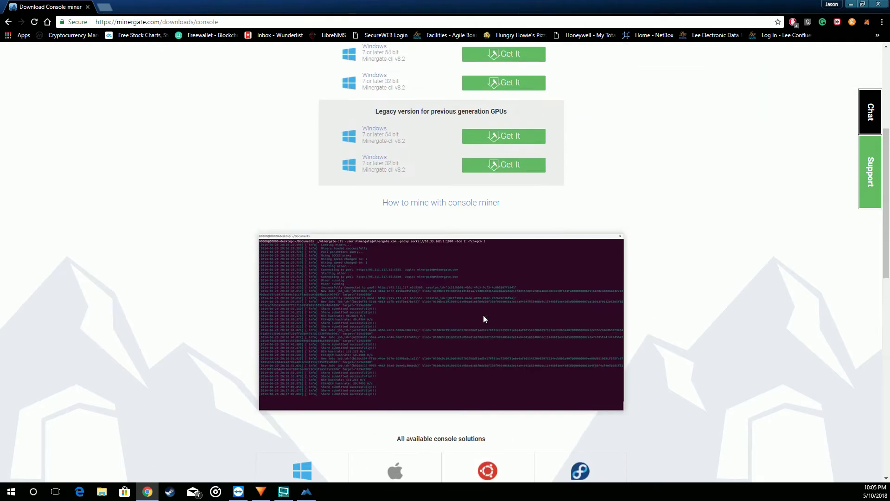
pyautogui.scroll(5, 405, 260)
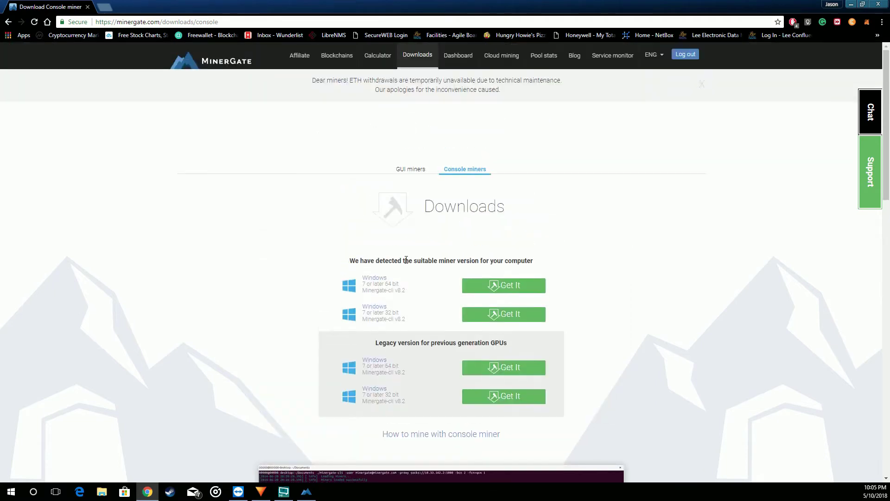
# Look through the GUI miner downloads, including the versions for all available operating systems
pyautogui.click(410, 170)
pyautogui.scroll(-5, 405, 293)
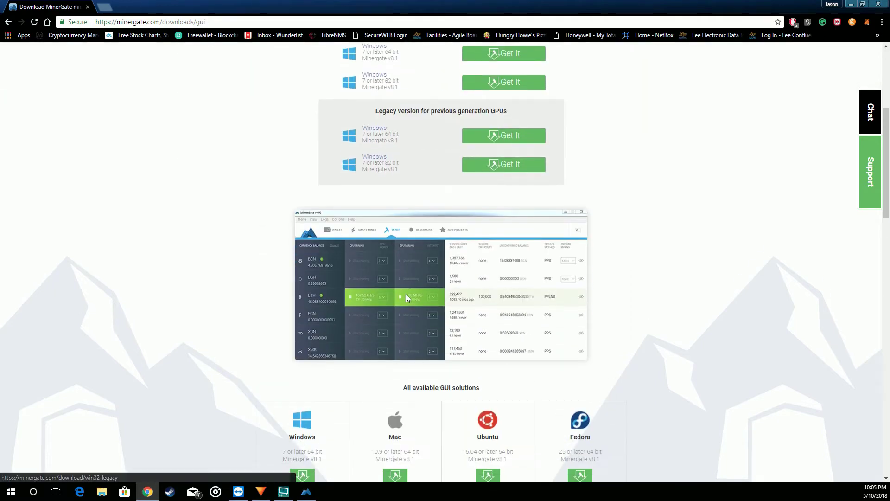
pyautogui.scroll(-5, 405, 294)
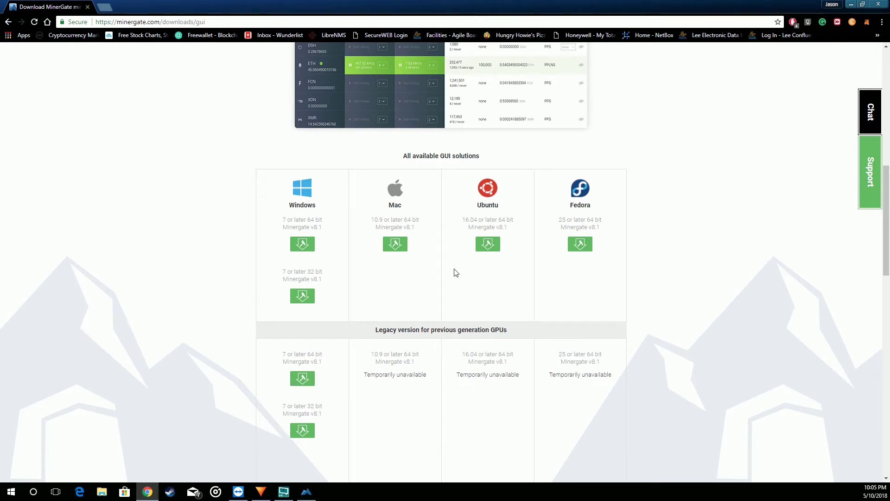
pyautogui.scroll(-3, 418, 278)
pyautogui.scroll(13, 378, 281)
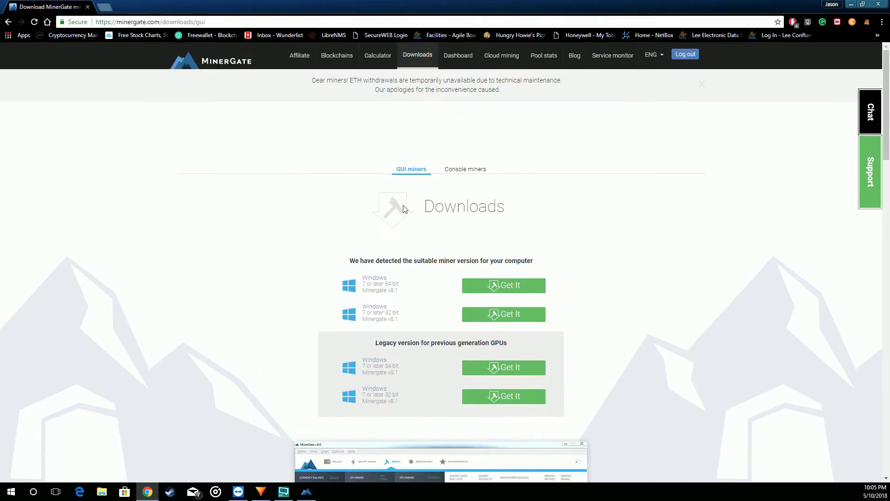
# Open the account dashboard and set the account balance to display in USD
pyautogui.click(453, 63)
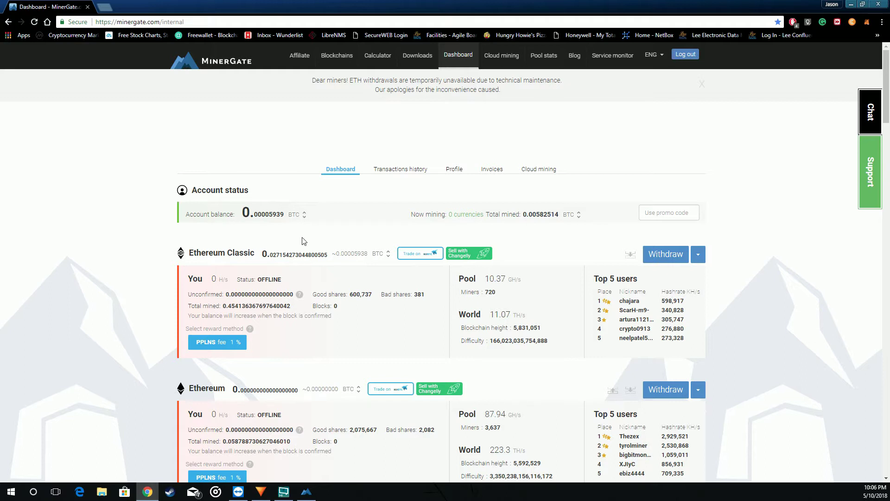
pyautogui.click(304, 215)
pyautogui.click(296, 230)
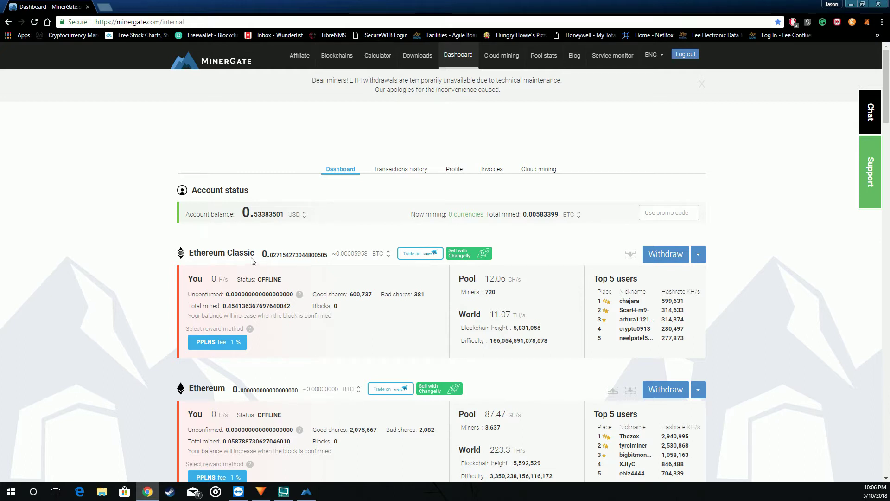
# Examine the dashboard's per-currency mining status, from Ethereum Classic's unconfirmed balance down to Litecoin
pyautogui.moveTo(300, 295)
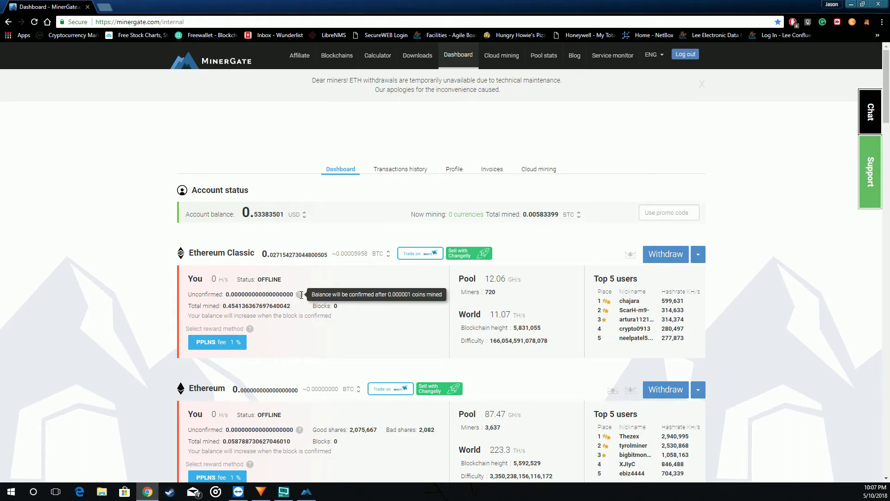
pyautogui.scroll(-3, 302, 297)
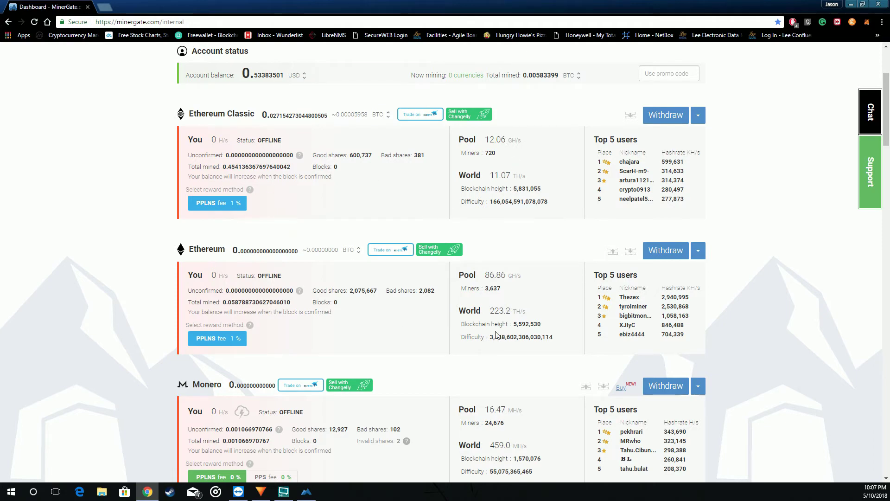
pyautogui.scroll(-2, 259, 332)
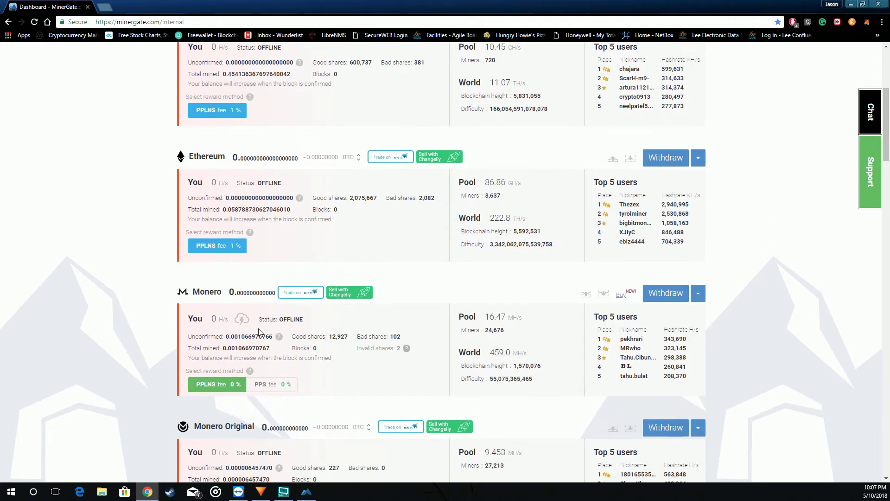
pyautogui.scroll(2, 259, 331)
pyautogui.scroll(-2, 208, 336)
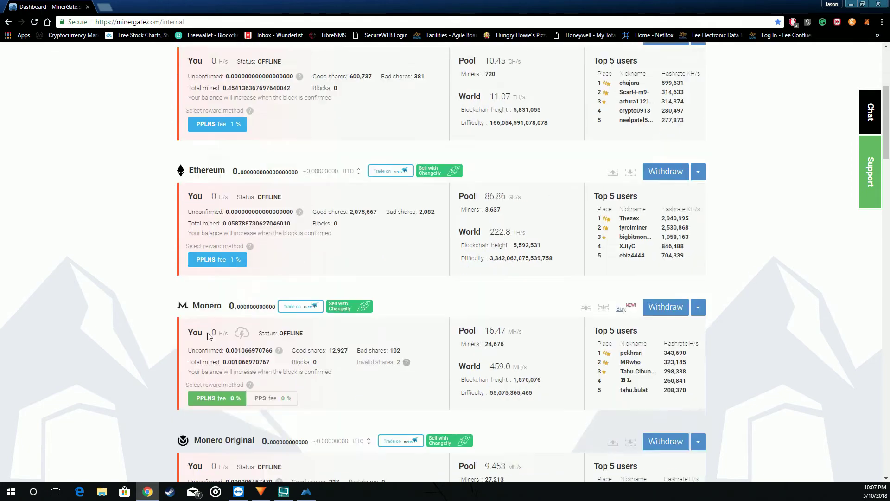
pyautogui.scroll(-13, 208, 336)
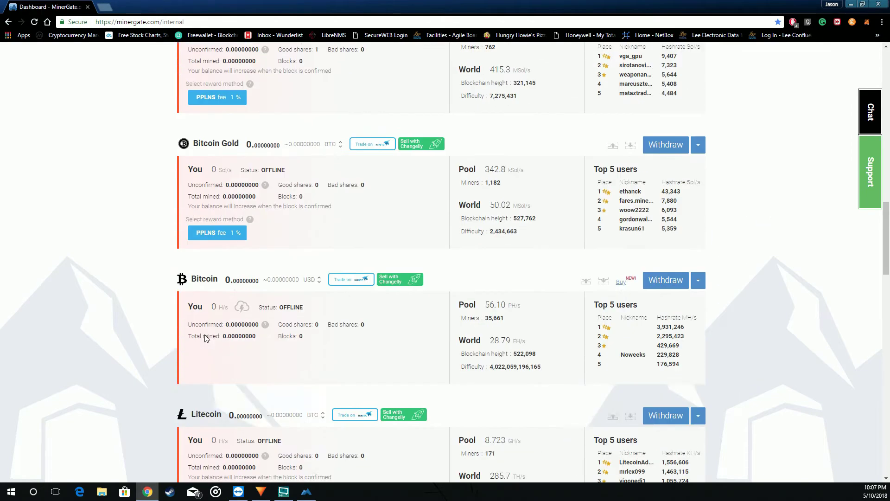
pyautogui.scroll(-3, 206, 339)
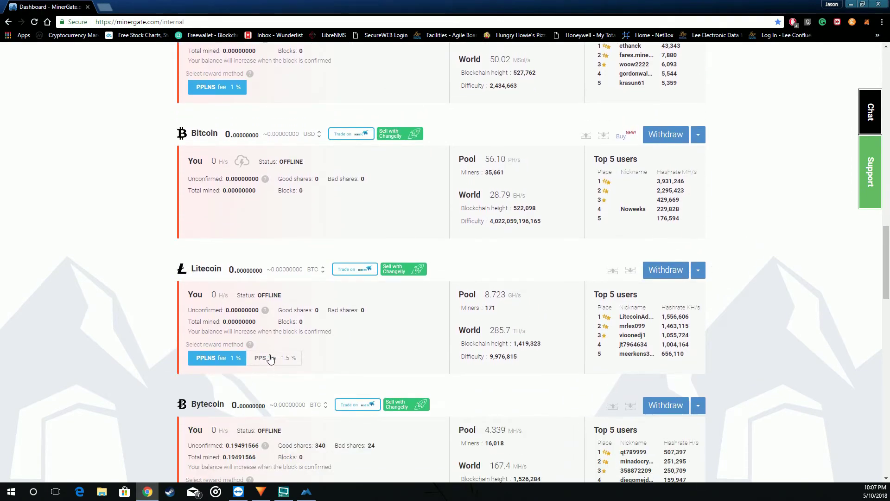
# Switch Litecoin's reward method to PPS and set it back to PPLNS
pyautogui.click(271, 358)
pyautogui.click(225, 362)
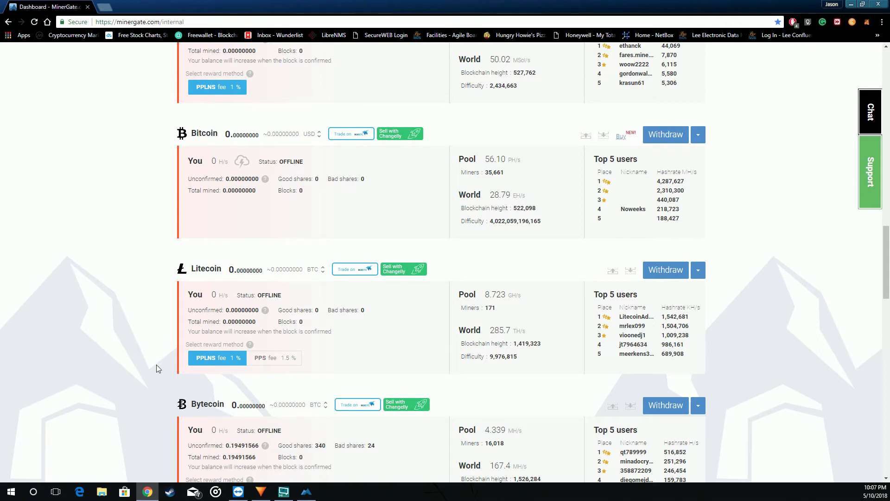
# Open the Ethereum Classic withdrawal form to view its fields and past withdrawals, and close it without withdrawing
pyautogui.scroll(-1, 168, 348)
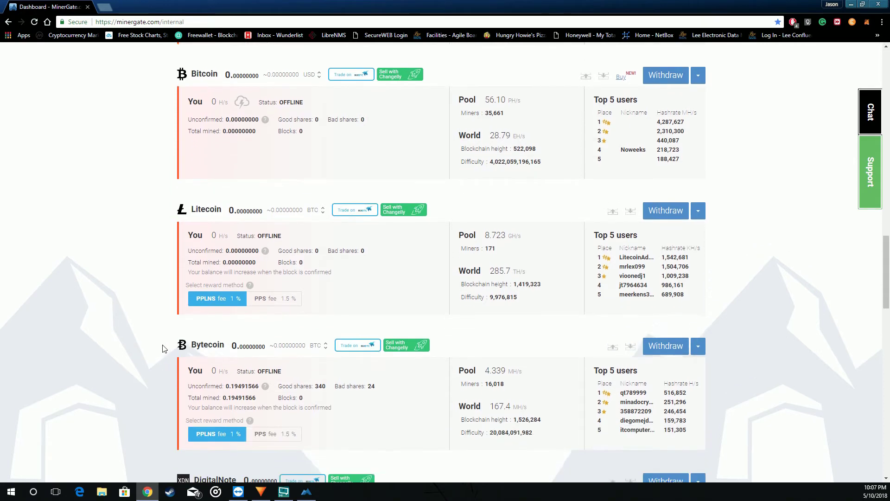
pyautogui.scroll(7, 139, 348)
pyautogui.scroll(10, 133, 344)
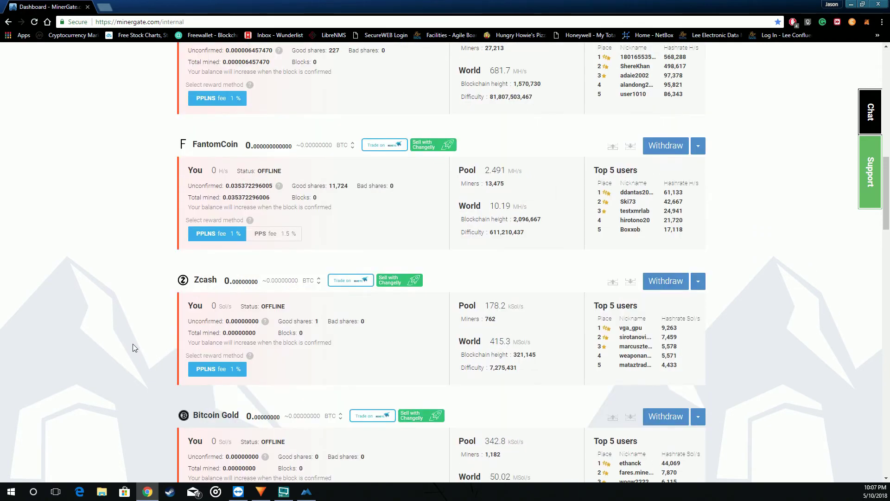
pyautogui.scroll(4, 133, 343)
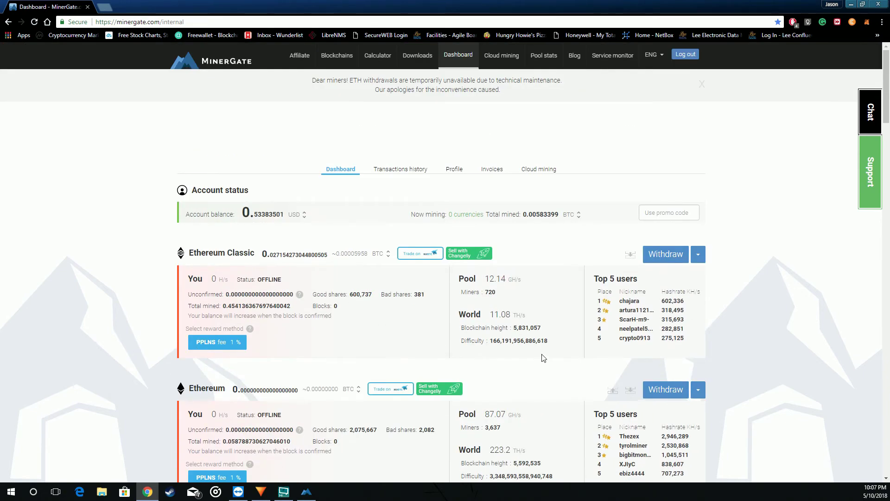
pyautogui.click(662, 260)
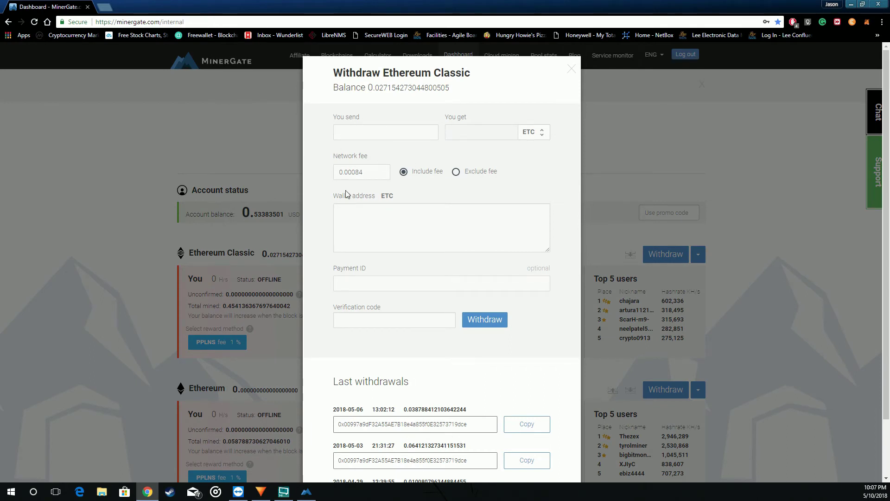
pyautogui.click(571, 69)
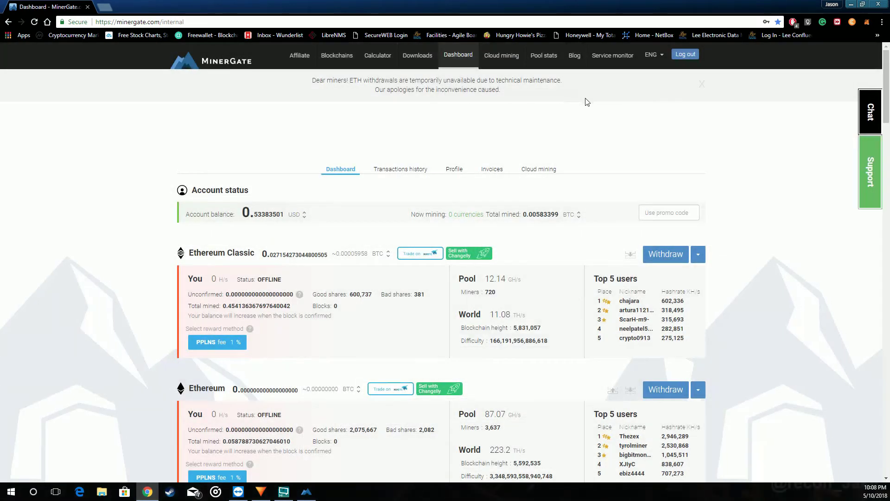
# Open the pool stats and check the recent pool blocks for ETH, ETC and XMR
pyautogui.click(543, 56)
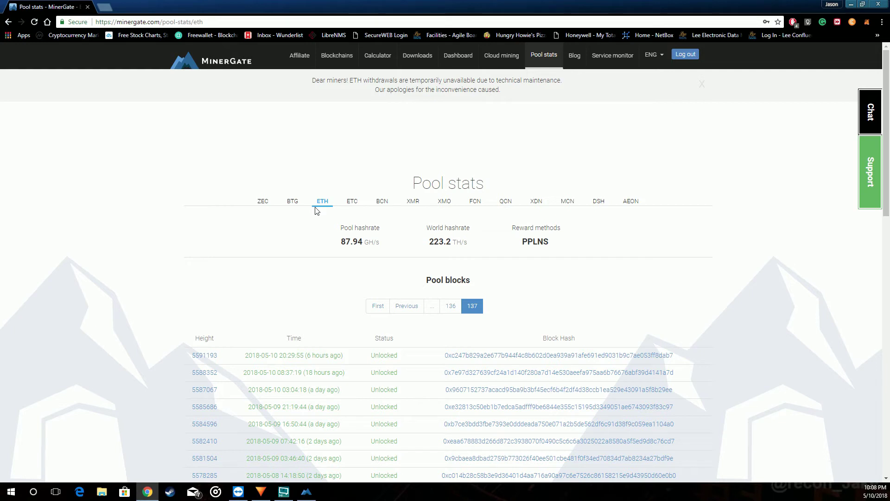
pyautogui.scroll(-2, 302, 250)
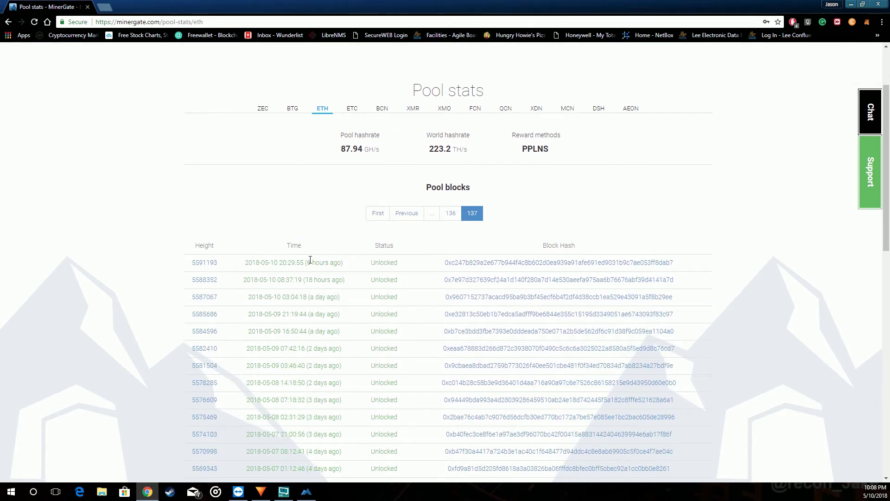
pyautogui.moveTo(305, 263); pyautogui.dragTo(314, 279)
pyautogui.click(354, 112)
pyautogui.click(353, 111)
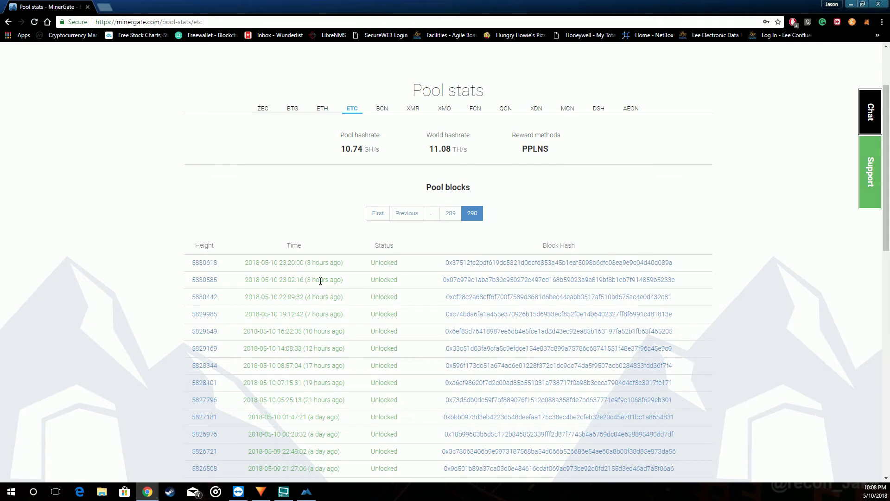
pyautogui.click(412, 113)
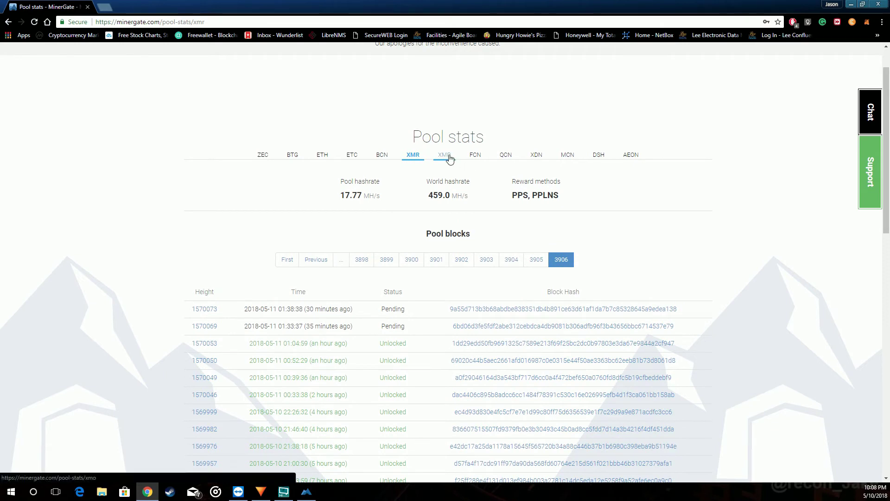
# Open the service monitor and review the mining, transfer, withdrawal and reward status of every listed currency
pyautogui.scroll(1, 601, 253)
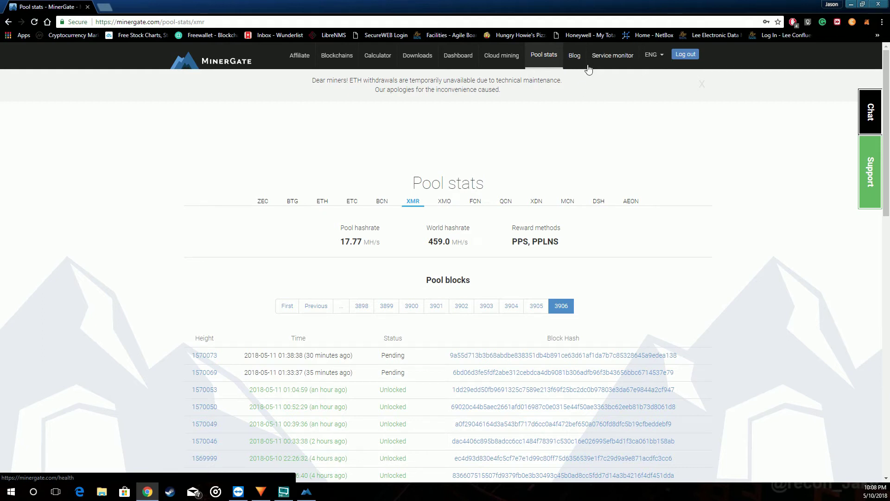
pyautogui.click(611, 57)
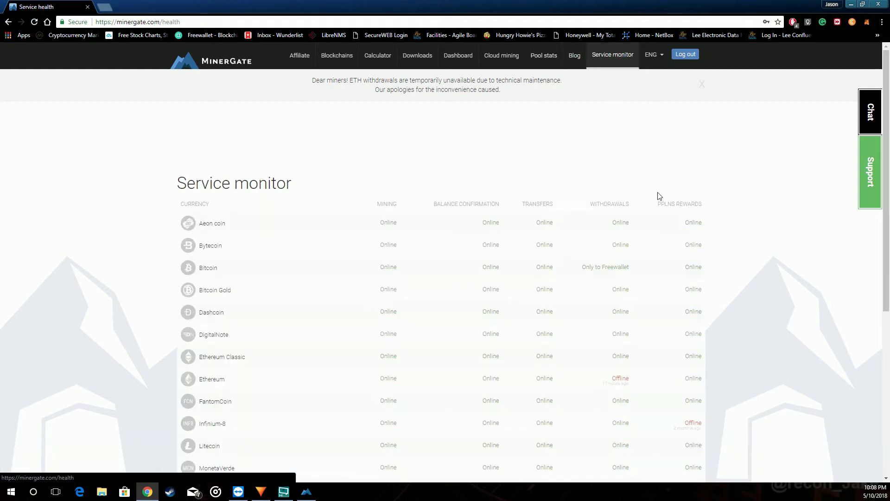
pyautogui.scroll(-3, 453, 254)
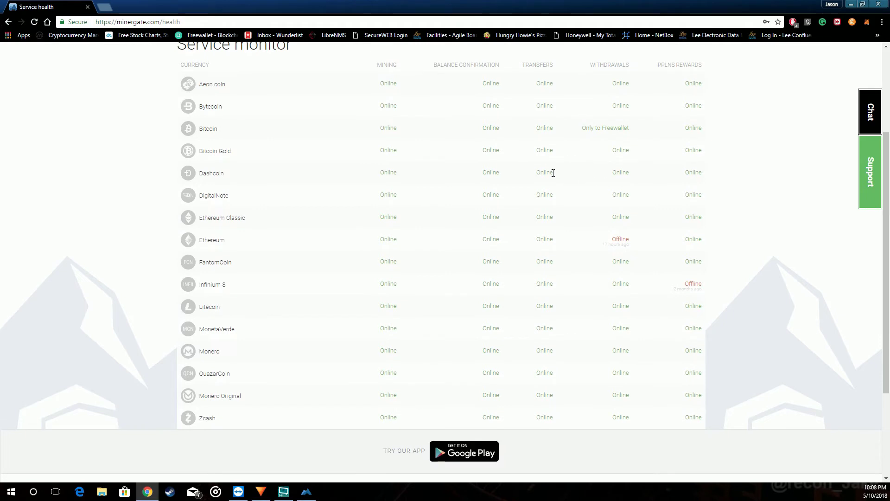
pyautogui.scroll(-2, 368, 404)
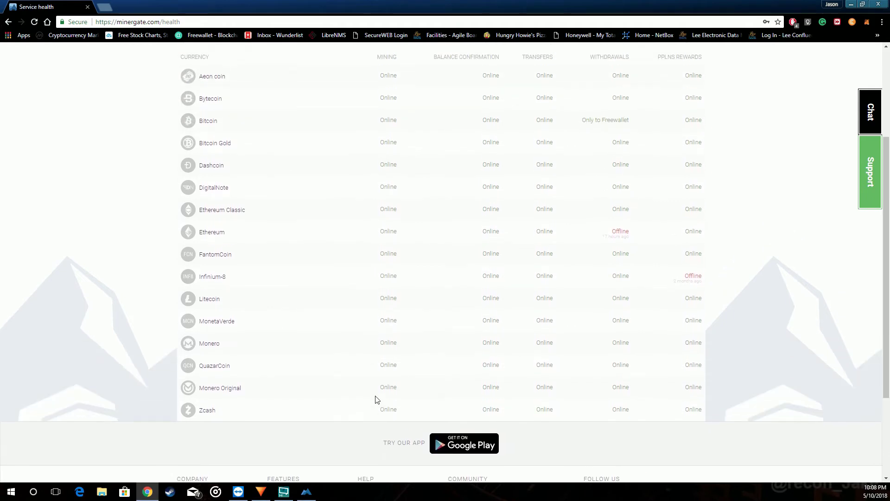
pyautogui.scroll(2, 373, 398)
pyautogui.scroll(3, 377, 399)
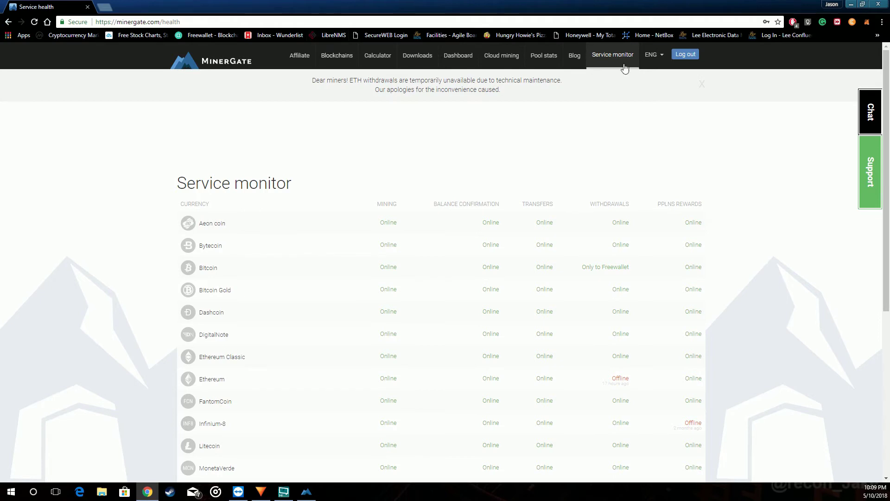
# View the available site languages without changing the language, and look over the footer links below the service status table
pyautogui.click(652, 55)
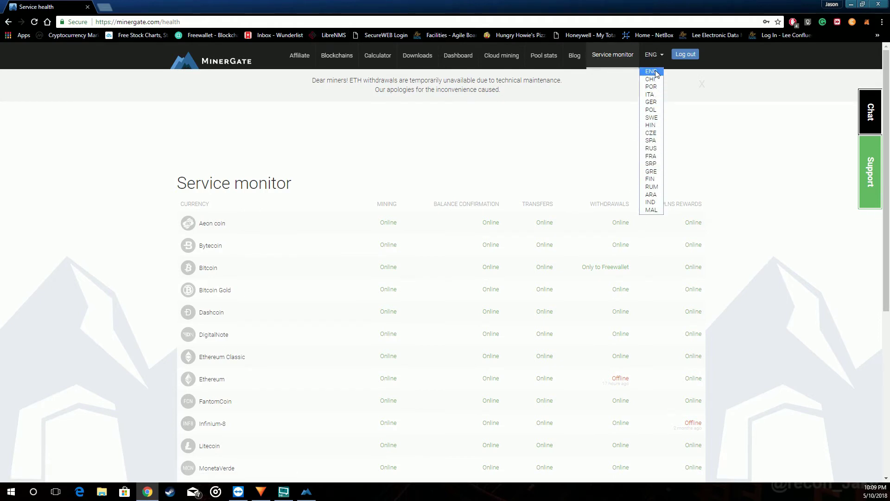
pyautogui.click(731, 167)
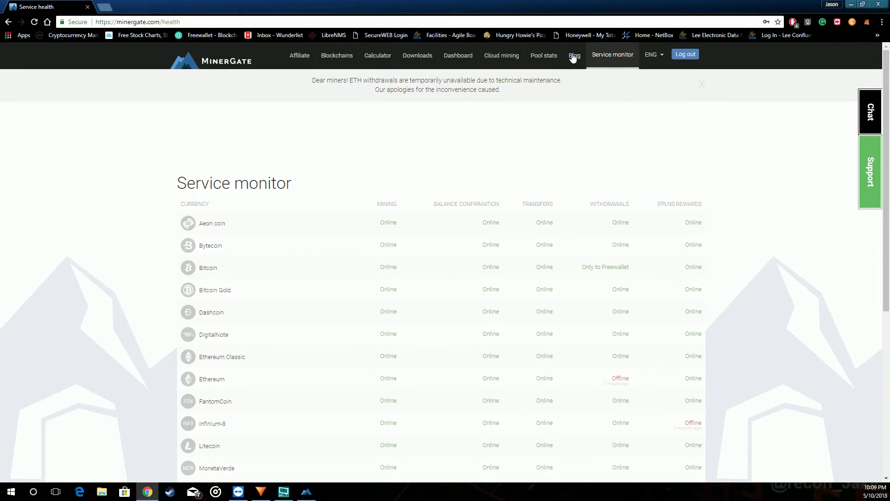
pyautogui.scroll(-6, 296, 130)
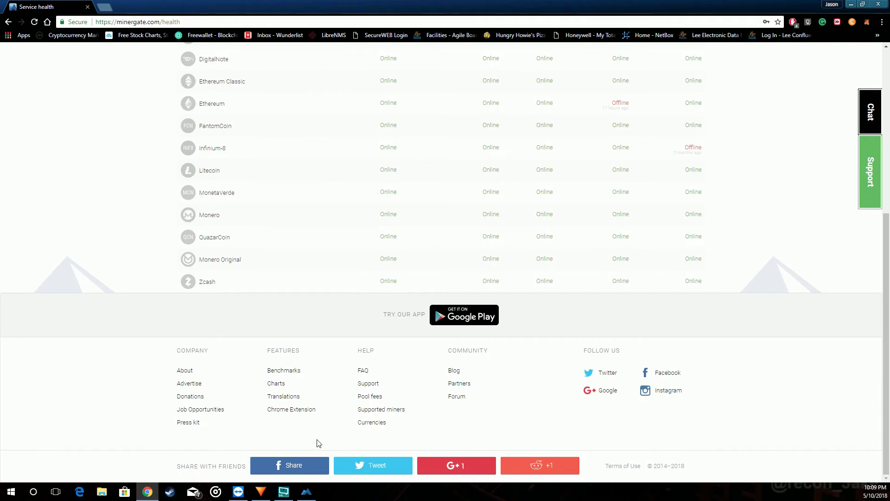
pyautogui.scroll(6, 452, 260)
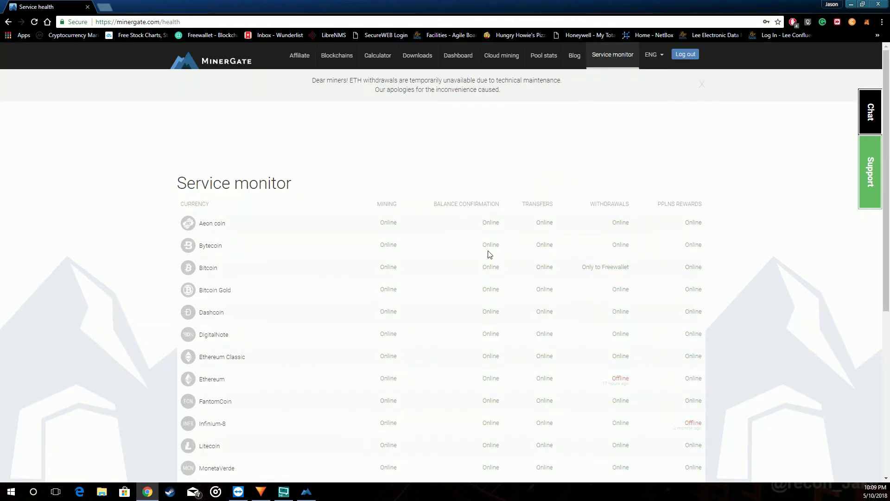
# Close the browser, switch to the MinerGate desktop miner and move its window higher on the desktop
pyautogui.click(879, 4)
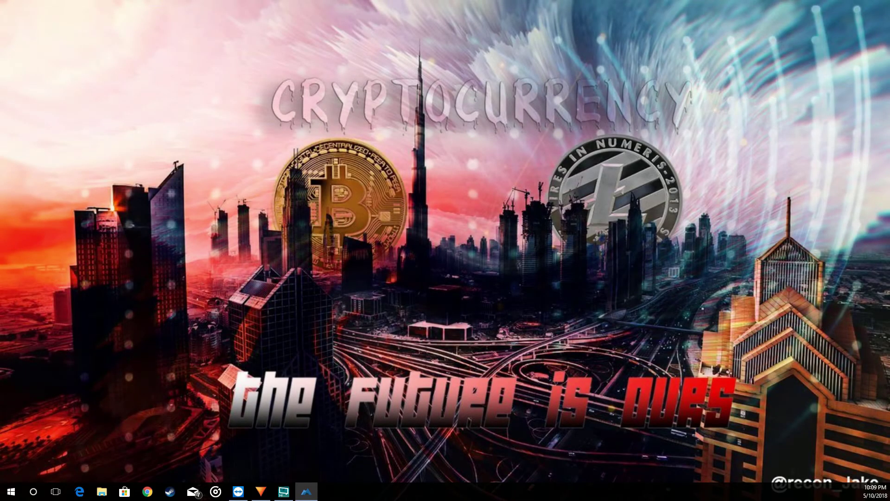
pyautogui.click(306, 492)
pyautogui.moveTo(253, 189); pyautogui.dragTo(375, 124)
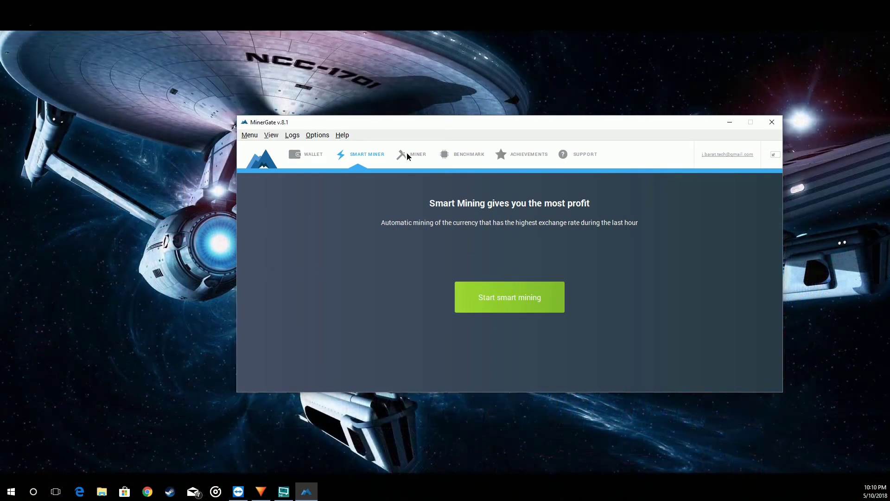
# Compare the manual mining list with the Smart Miner page, ending on the manual mining list
pyautogui.click(411, 154)
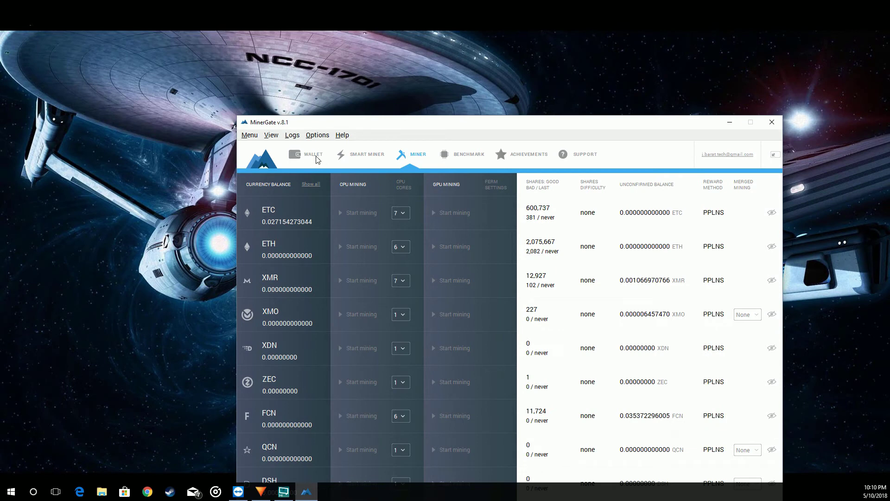
pyautogui.click(363, 157)
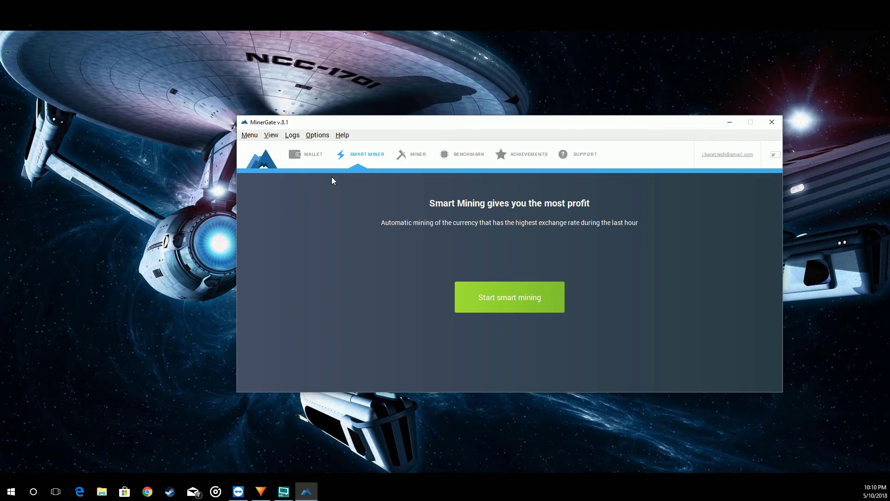
pyautogui.click(404, 159)
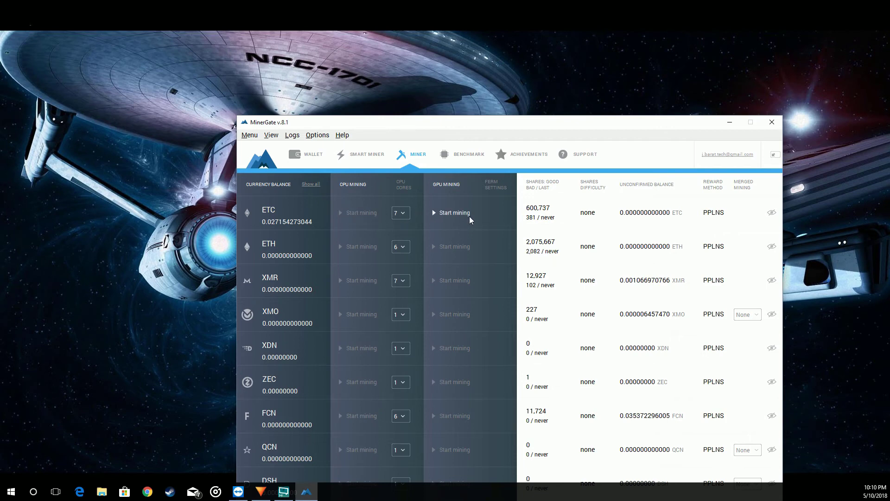
# View the CPU core choices for ETC, keeping 7, and the merged mining choices for XMO, keeping None
pyautogui.click(405, 216)
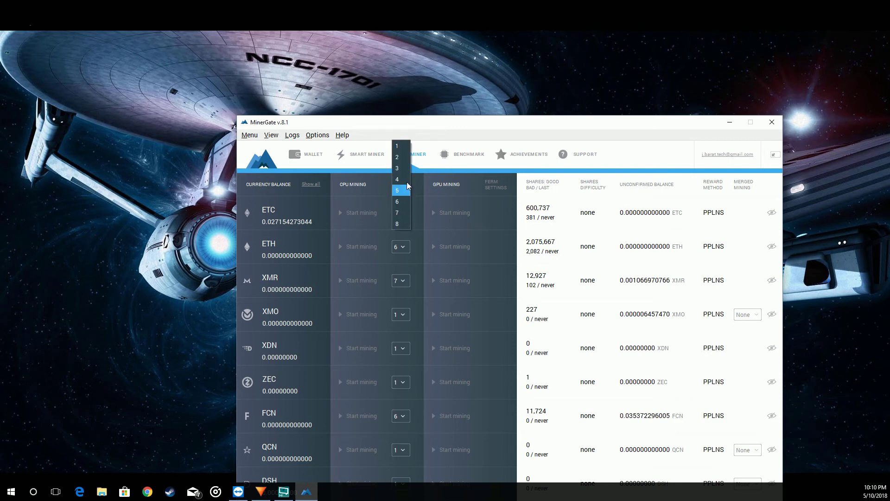
pyautogui.click(397, 213)
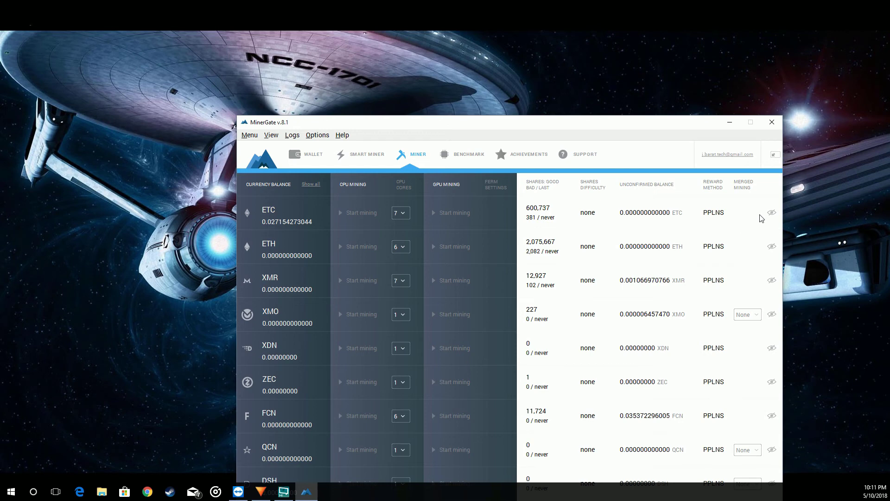
pyautogui.click(756, 316)
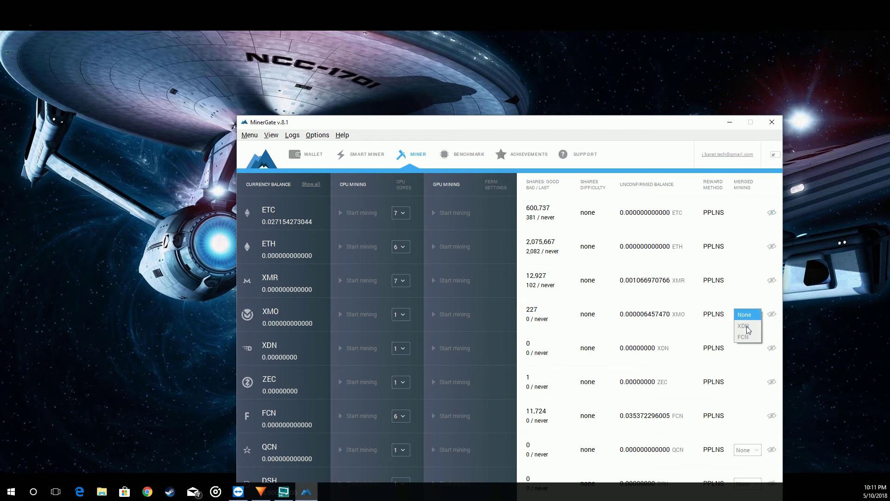
pyautogui.click(744, 292)
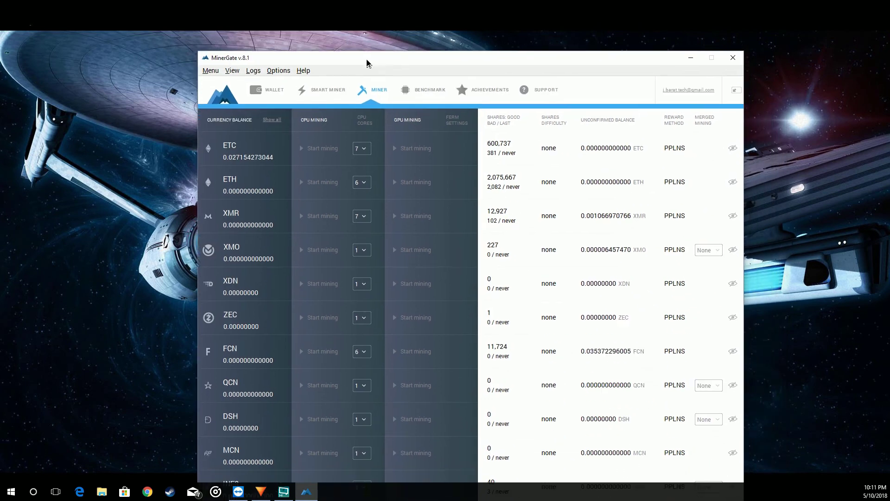
# View the hardware benchmark page and look through the full list of achievements
pyautogui.click(420, 86)
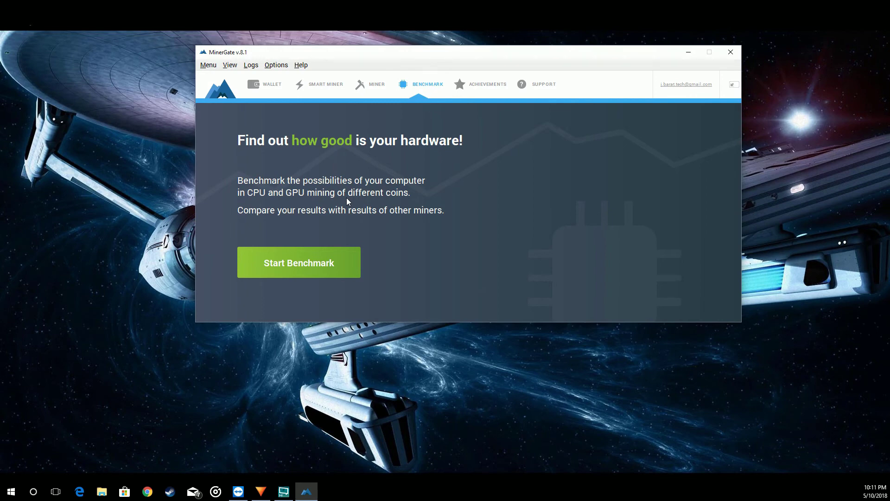
pyautogui.click(487, 85)
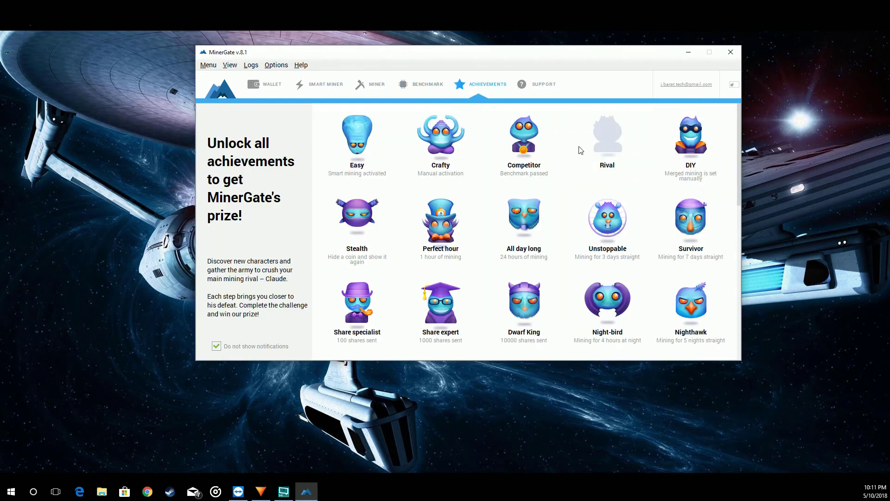
pyautogui.scroll(-10, 533, 283)
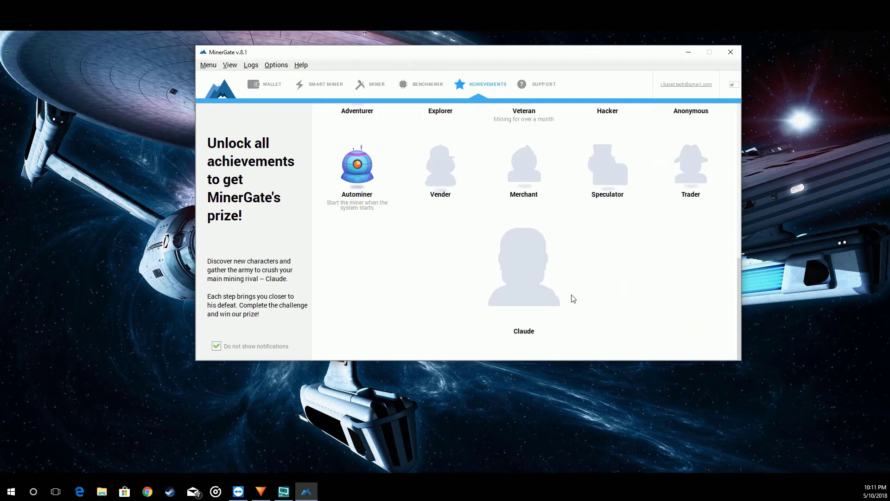
pyautogui.scroll(10, 574, 298)
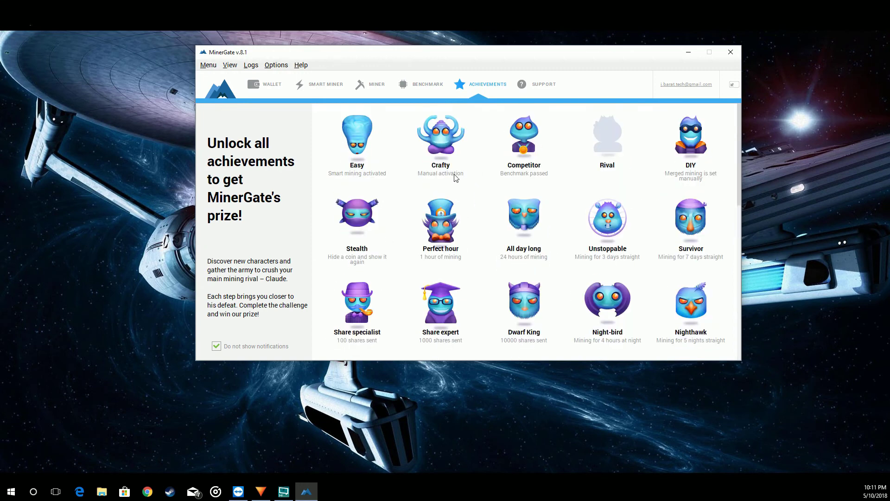
pyautogui.scroll(-5, 600, 289)
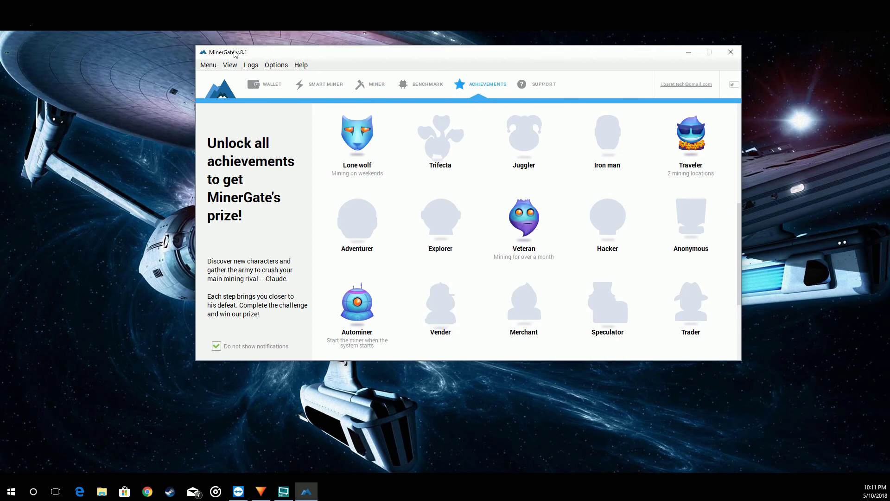
# Hide ZEC from the displayed currencies, check the manual mining list, and show ZEC again
pyautogui.click(281, 65)
pyautogui.moveTo(253, 65)
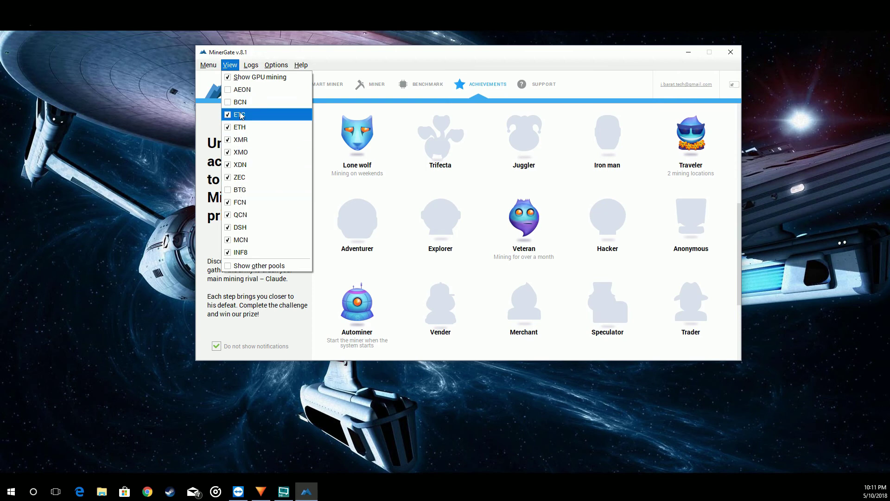
pyautogui.click(227, 177)
pyautogui.click(210, 68)
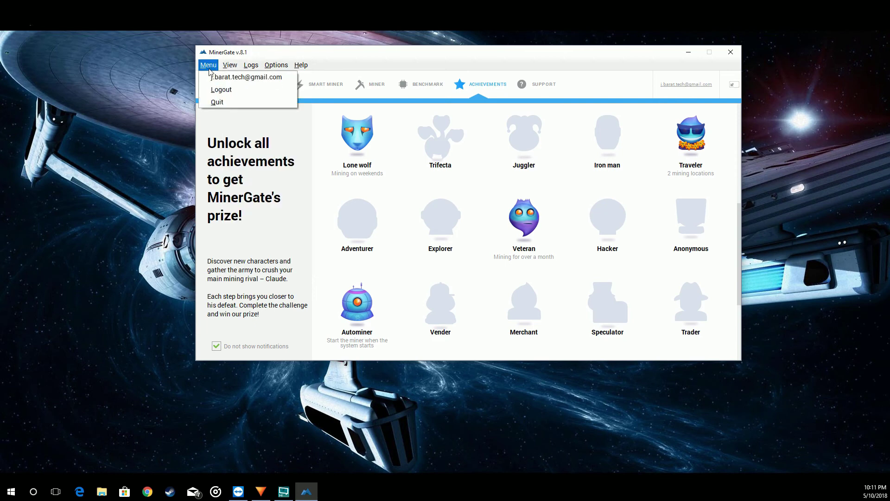
pyautogui.click(210, 70)
pyautogui.click(377, 87)
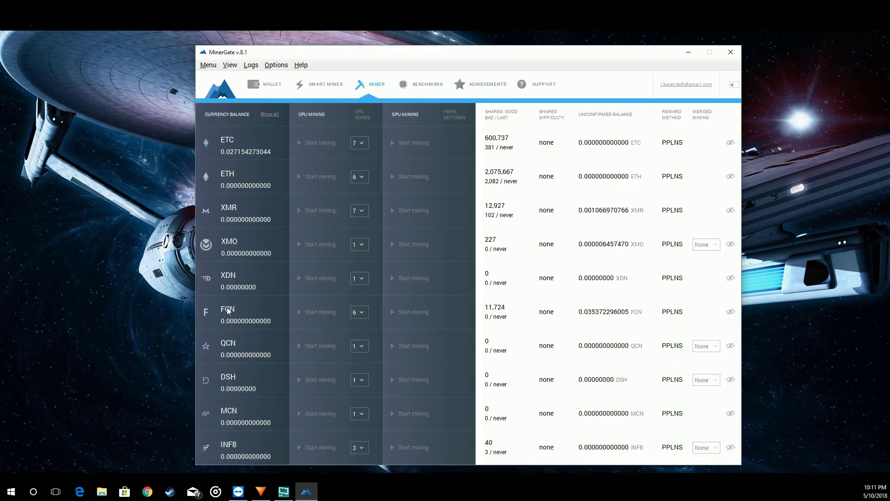
pyautogui.click(231, 66)
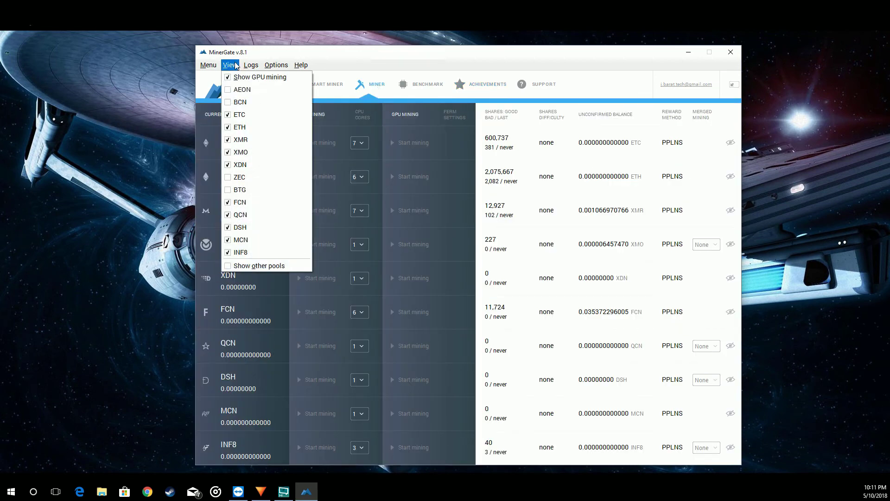
pyautogui.click(234, 177)
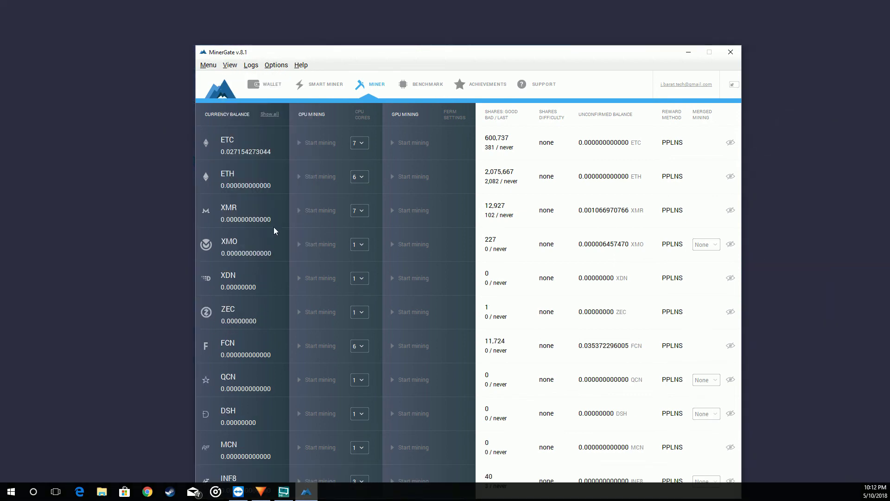
# Log out of the miner account and re-enter in the basic start mode with the prefilled e-mail, showing the manual mining list
pyautogui.click(213, 65)
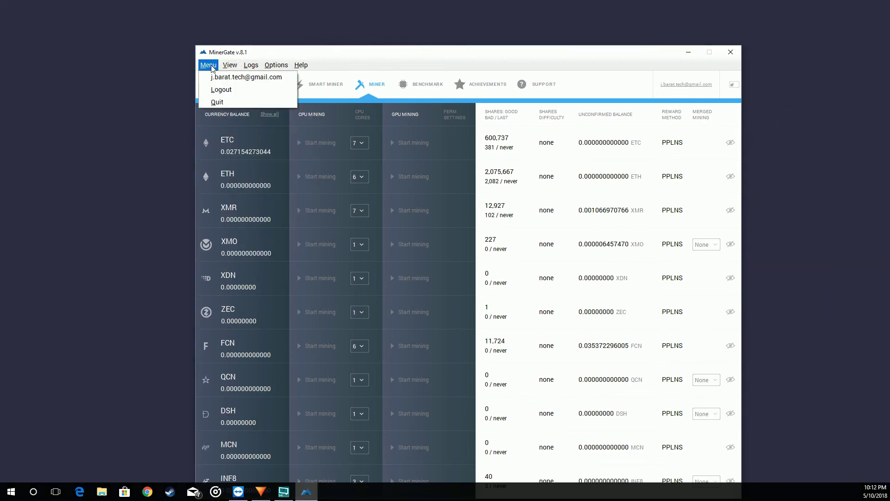
pyautogui.click(226, 89)
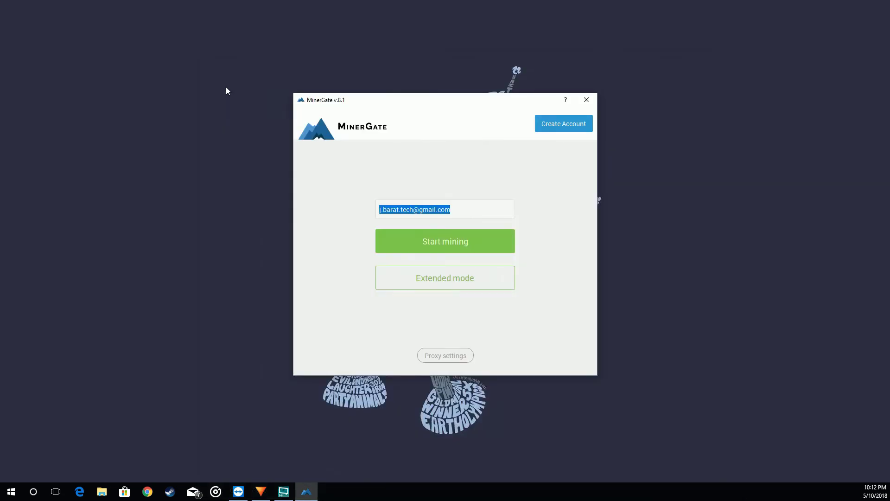
pyautogui.click(460, 249)
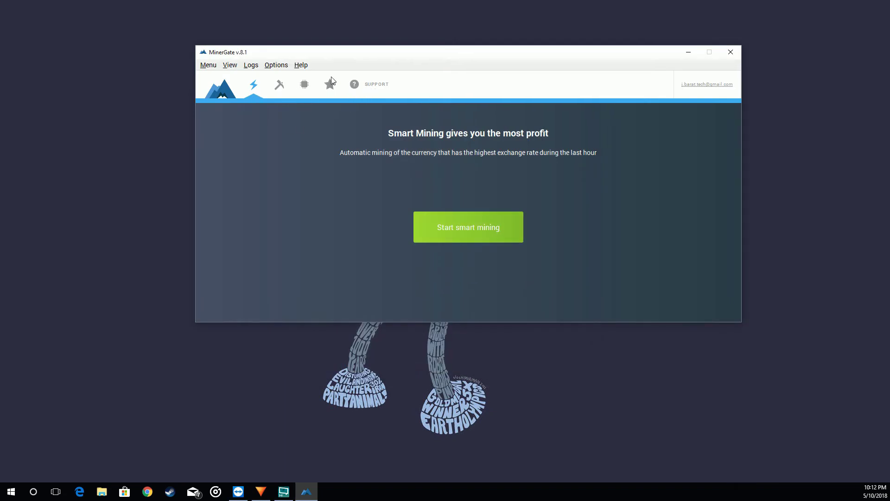
pyautogui.click(276, 87)
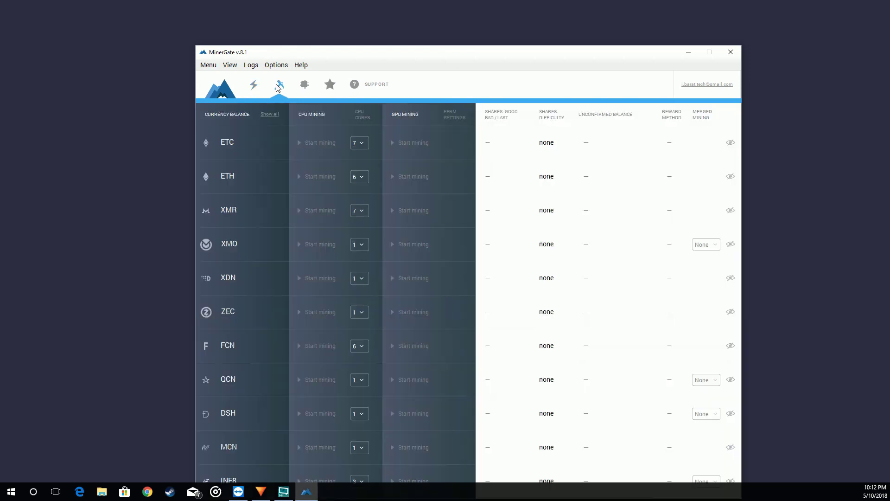